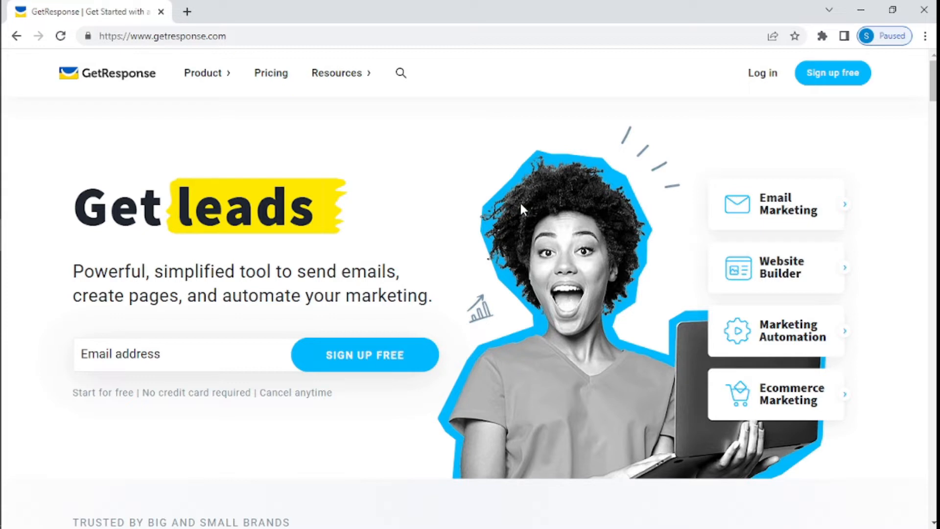
# Step: Create a free GetResponse account with your full name, e-mail address and pasted password
pyautogui.click(840, 80)
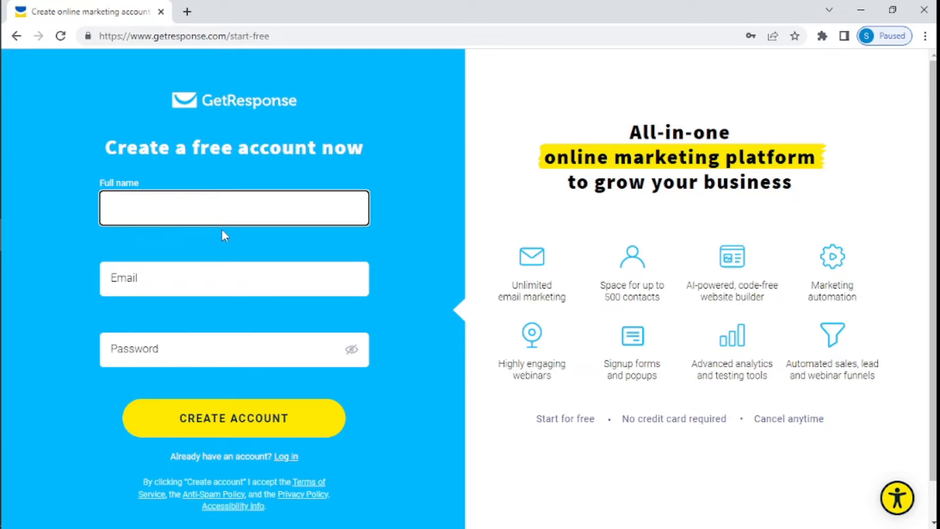
pyautogui.click(214, 278)
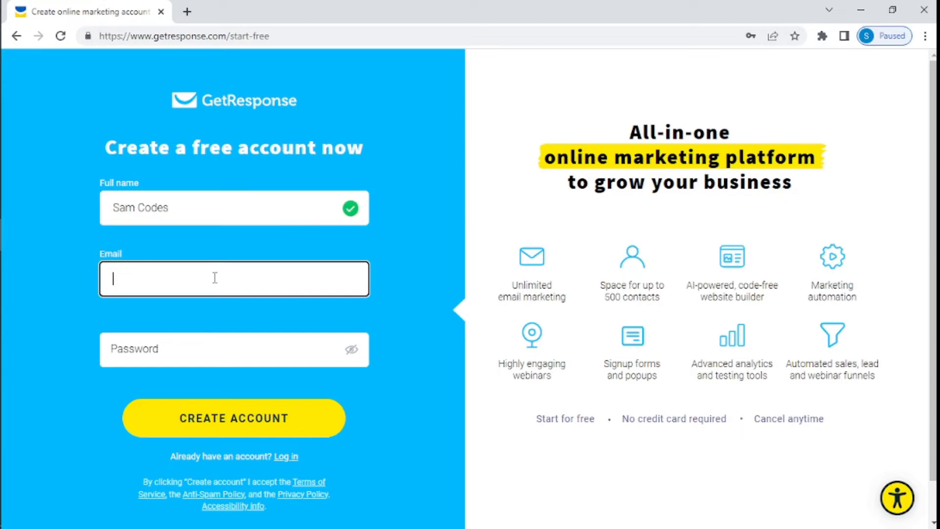
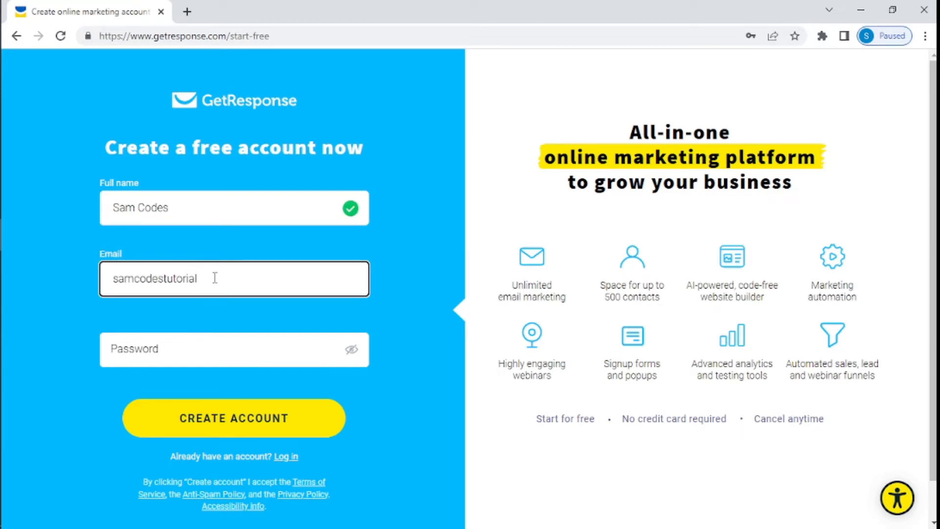
pyautogui.click(202, 353)
pyautogui.hotkey('ctrl', 'v')
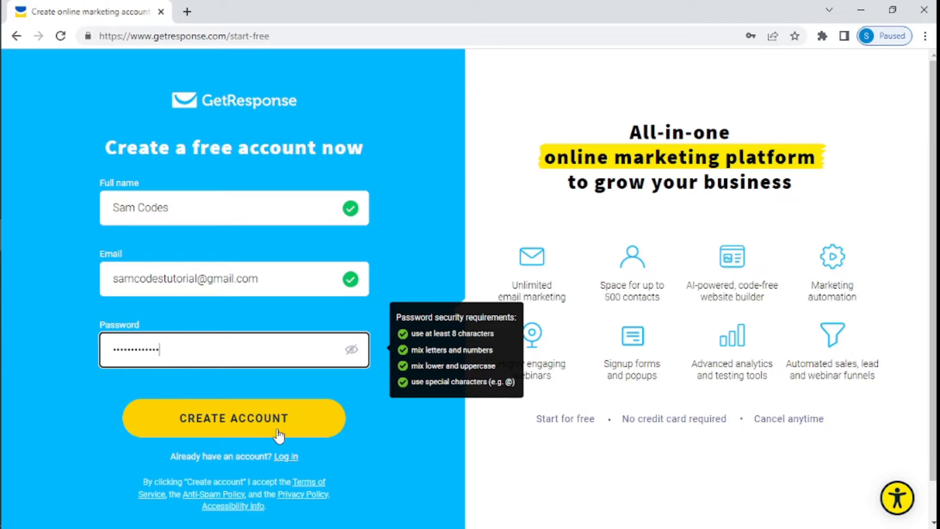
pyautogui.click(257, 426)
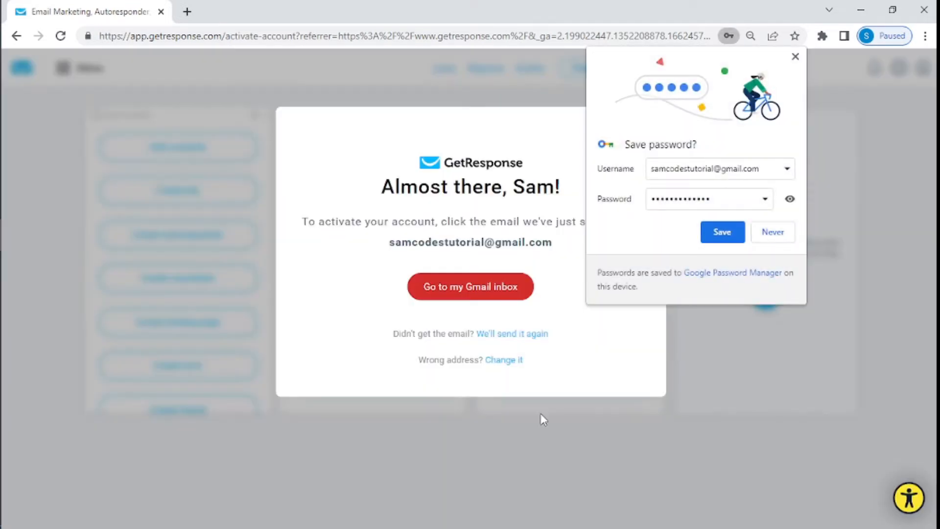
# Step: Decline Chrome's save-password offer and close the duplicate GetResponse tab after activation
pyautogui.click(795, 56)
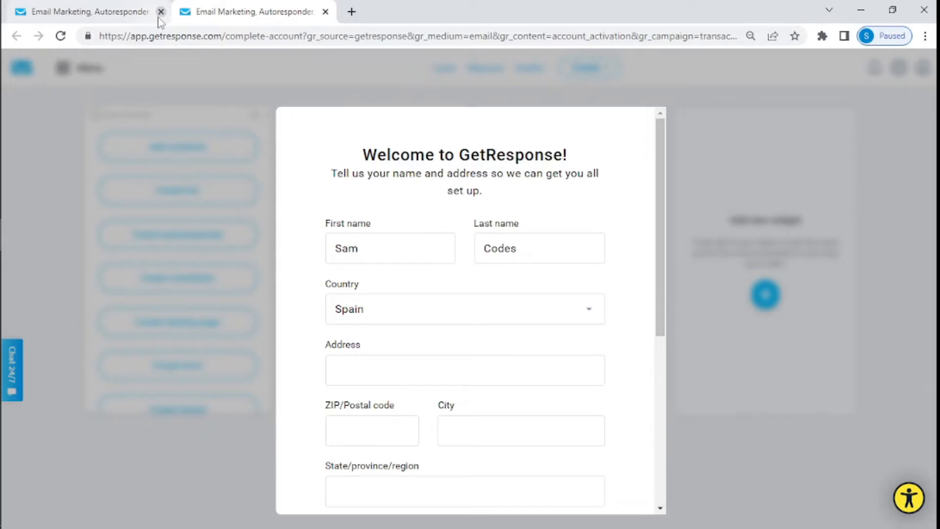
pyautogui.click(161, 12)
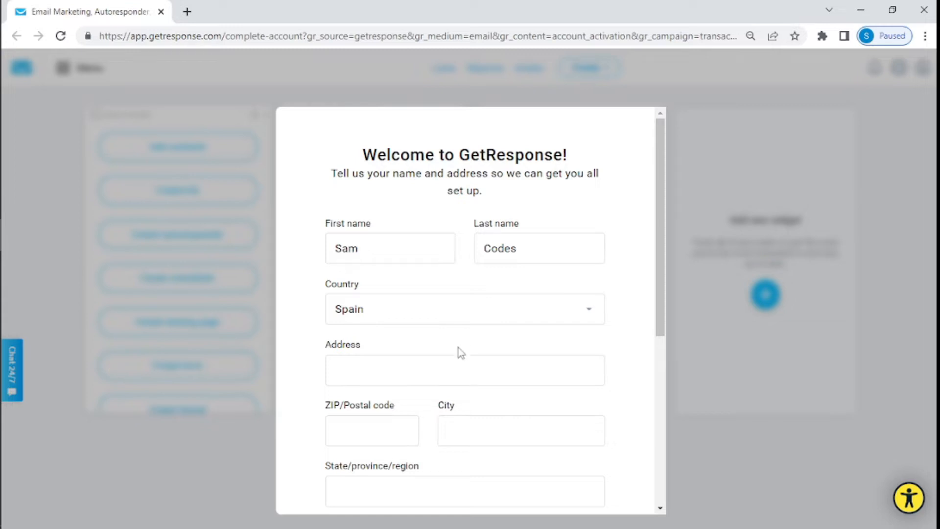
# Step: Enter the street address on the welcome form
pyautogui.click(427, 373)
pyautogui.scroll(-3, 428, 372)
pyautogui.scroll(-4, 429, 357)
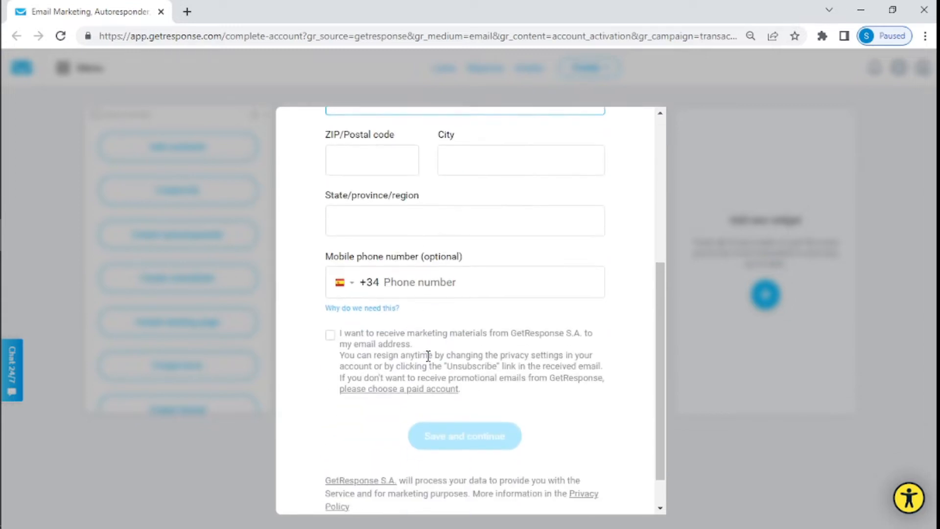
pyautogui.click(417, 242)
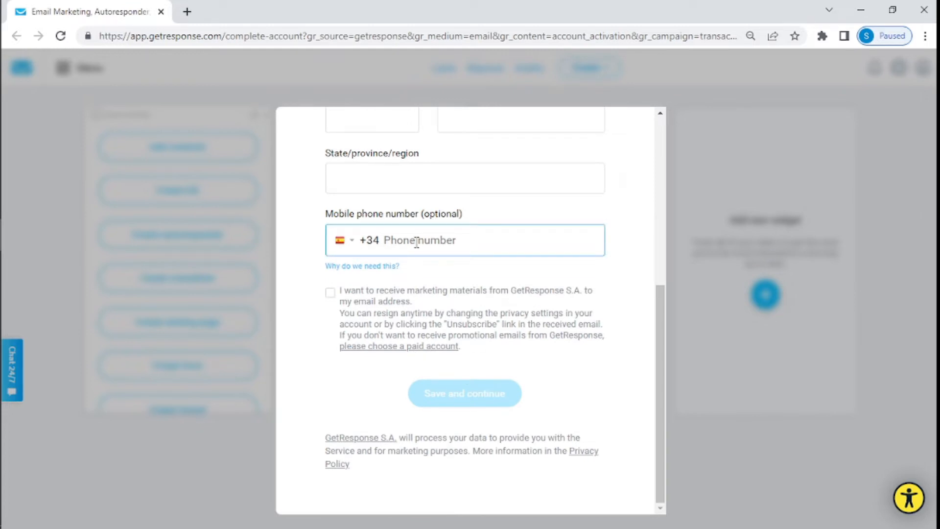
pyautogui.scroll(4, 466, 252)
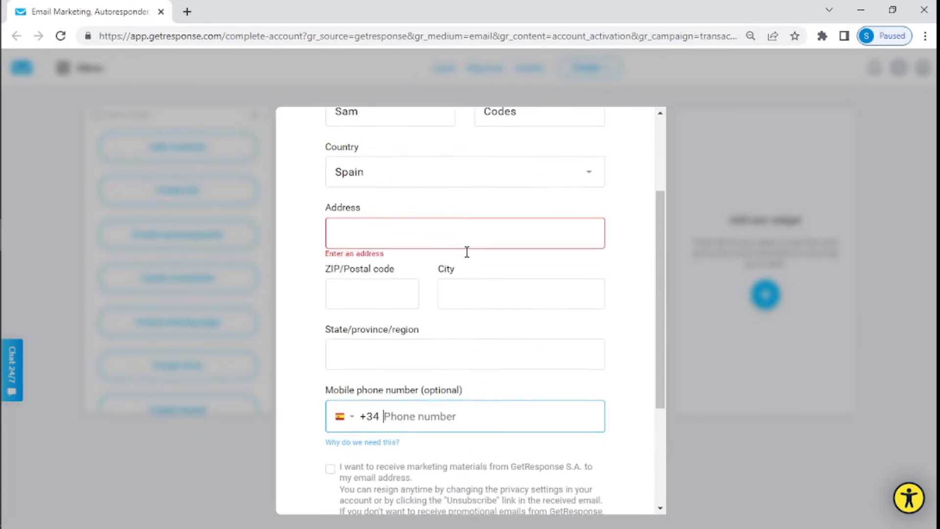
pyautogui.click(354, 235)
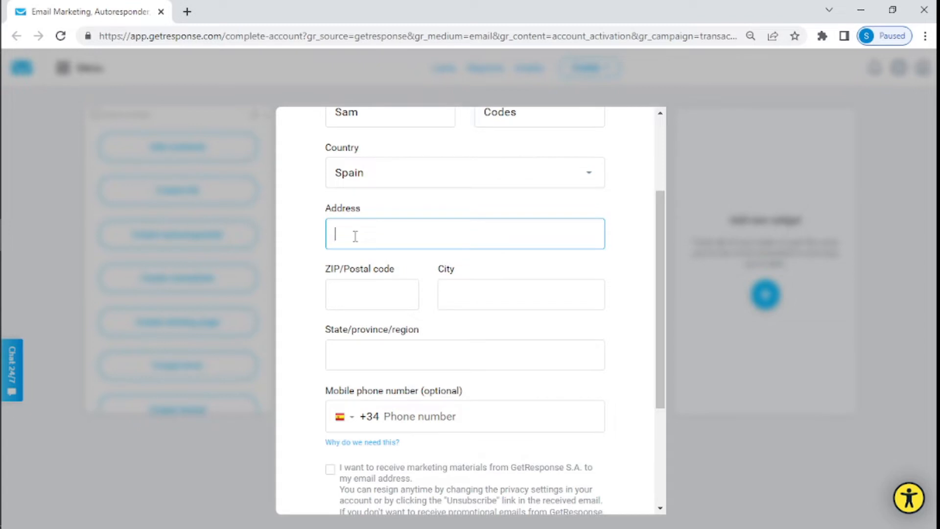
pyautogui.scroll(-3, 372, 294)
pyautogui.scroll(5, 387, 363)
# Step: Fill in the postal code, city and state or province fields
pyautogui.click(363, 405)
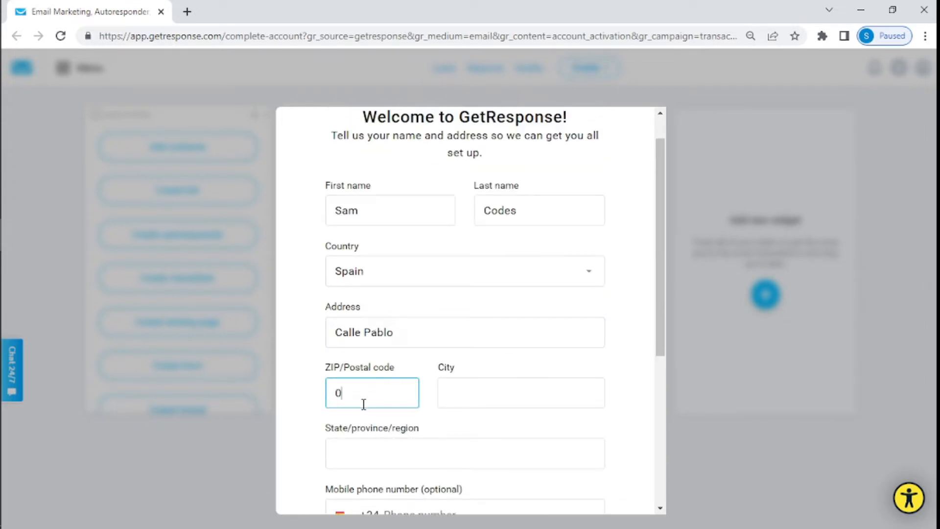
pyautogui.write('03183')
pyautogui.click(462, 405)
pyautogui.write('Alicante')
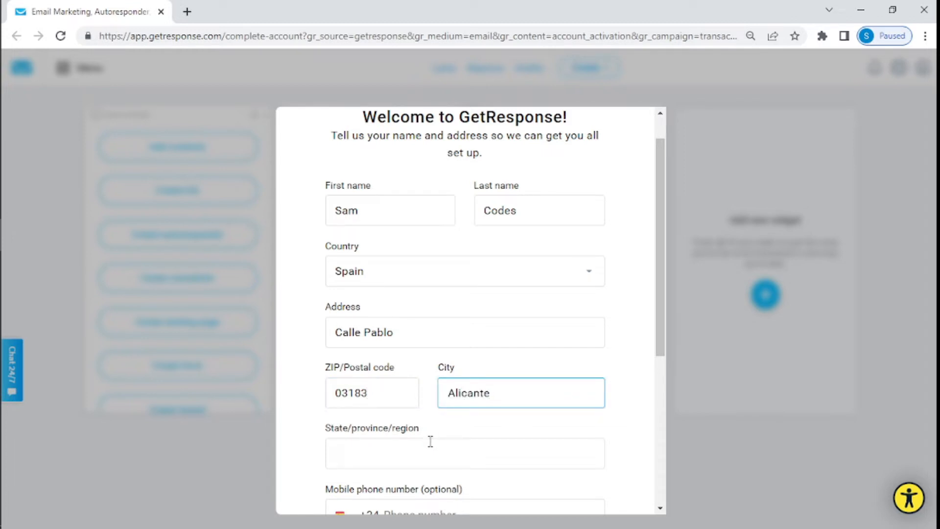
pyautogui.click(430, 440)
pyautogui.write('Alicante')
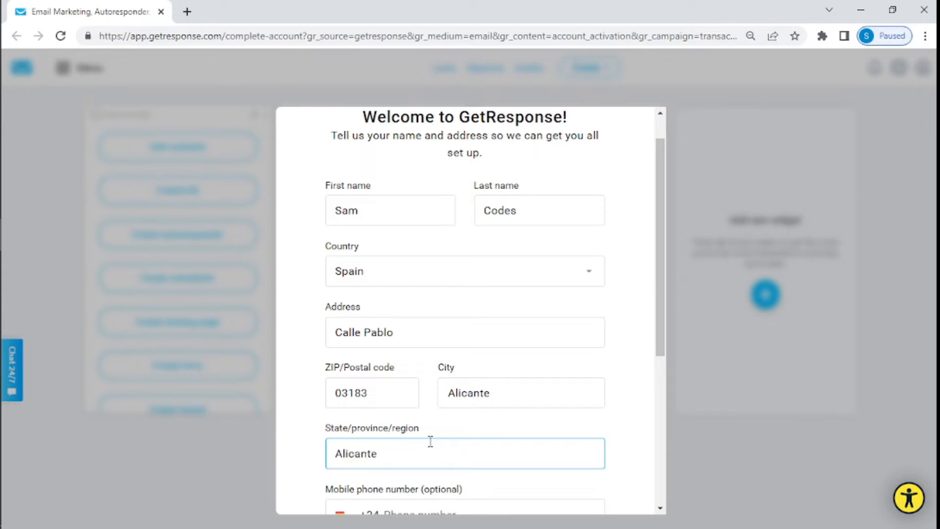
# Step: Opt in to GetResponse marketing e-mails and save the details
pyautogui.scroll(-5, 430, 441)
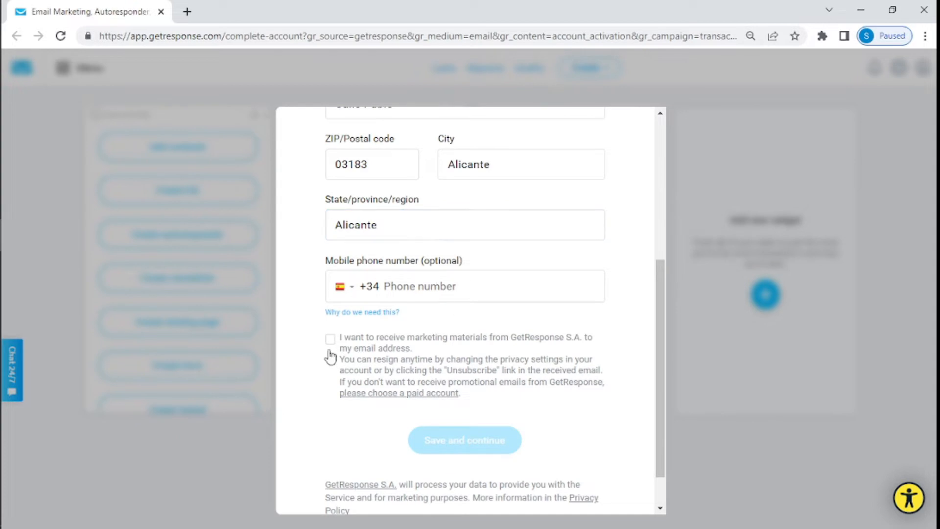
pyautogui.click(329, 342)
pyautogui.click(471, 453)
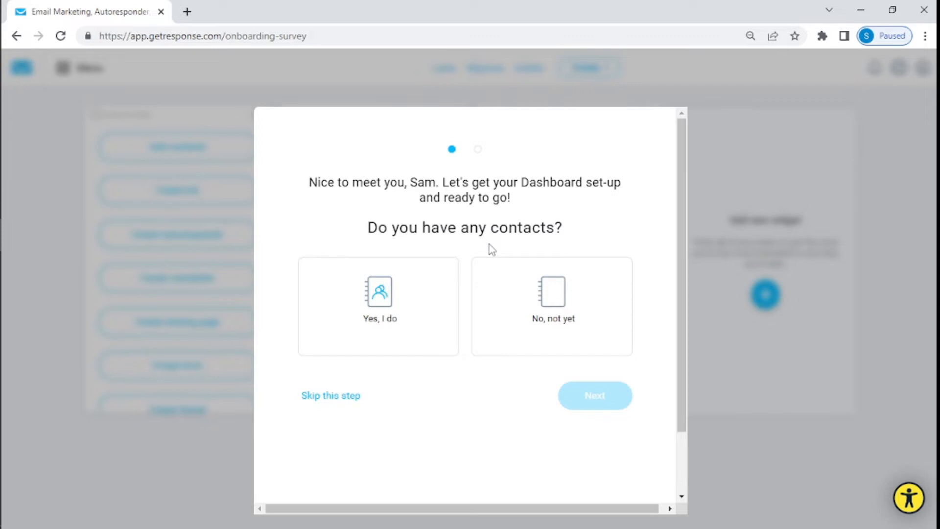
# Step: Answer 'No, not yet' to both the contacts and website questions, then finish the survey
pyautogui.click(544, 304)
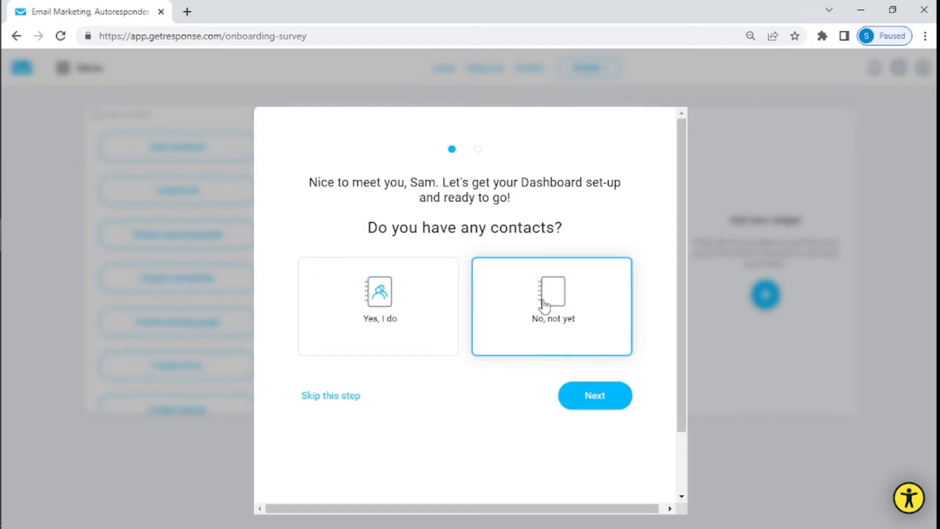
pyautogui.click(583, 404)
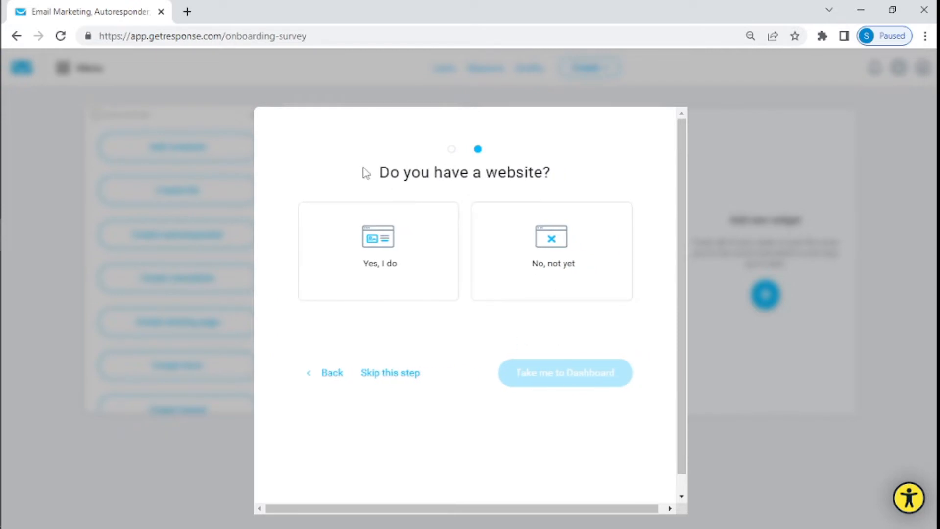
pyautogui.click(567, 273)
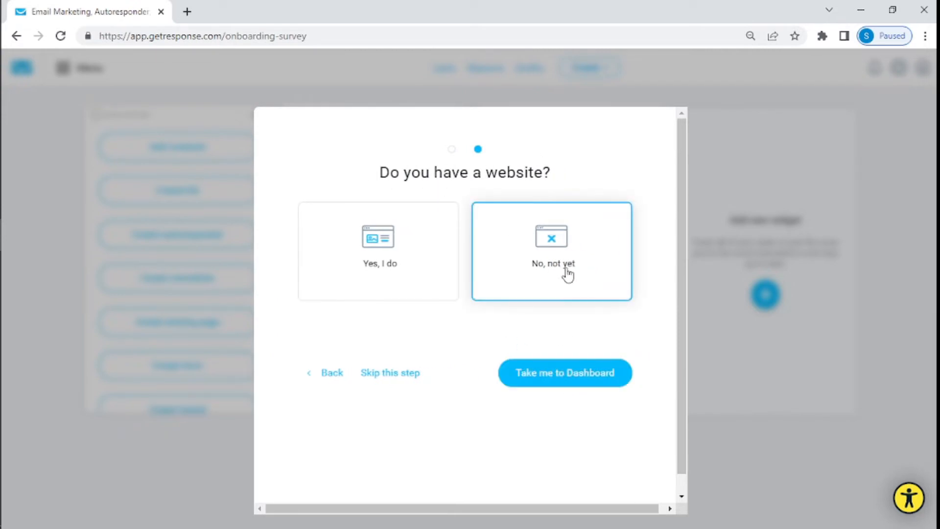
pyautogui.click(565, 373)
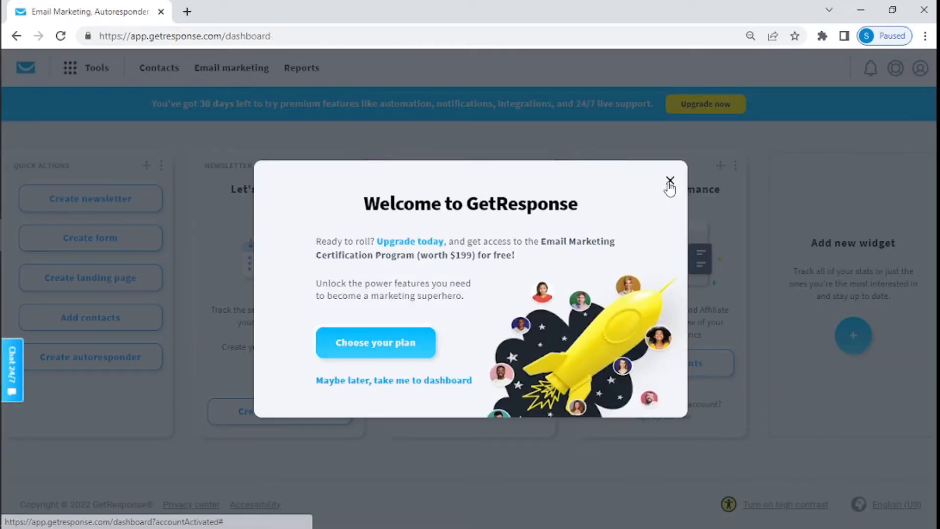
# Step: Close the Welcome upgrade pop-up and choose Explore without tour
pyautogui.click(208, 119)
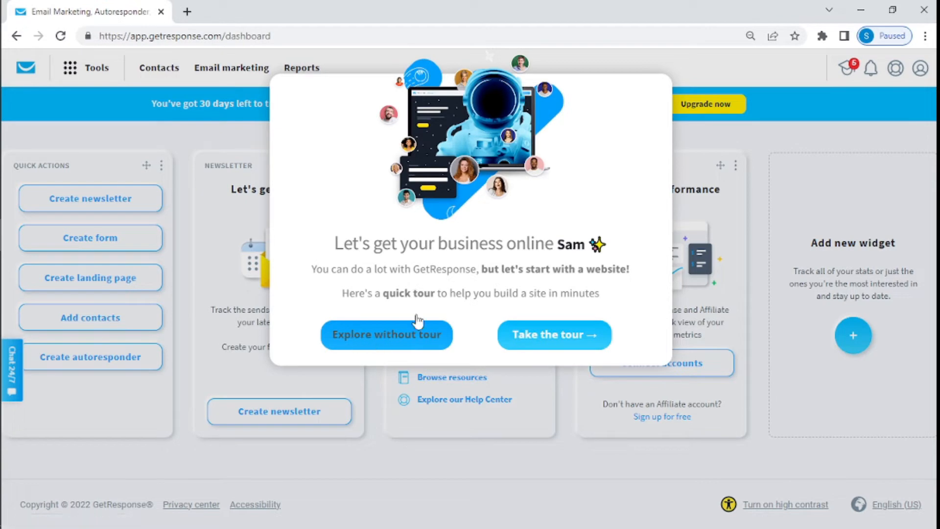
pyautogui.click(430, 337)
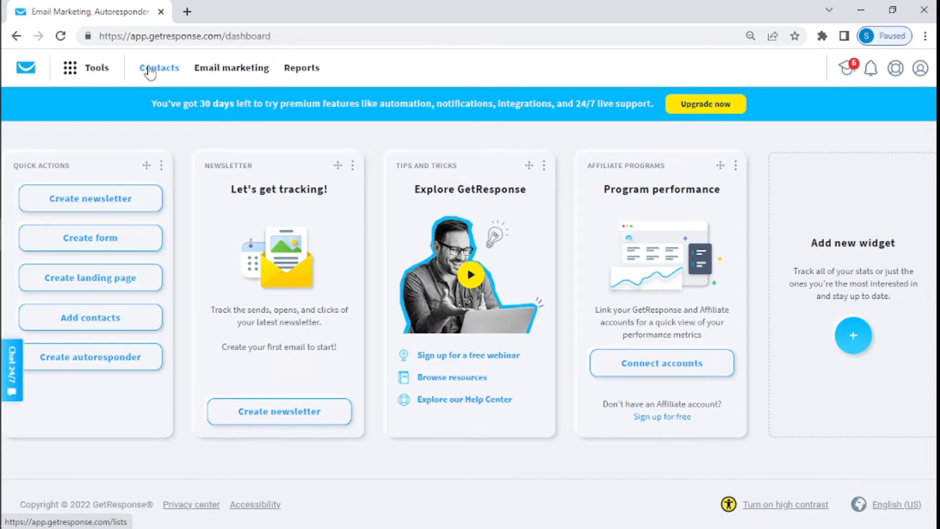
# Step: Open the Tools menu from the top navigation bar
pyautogui.click(79, 70)
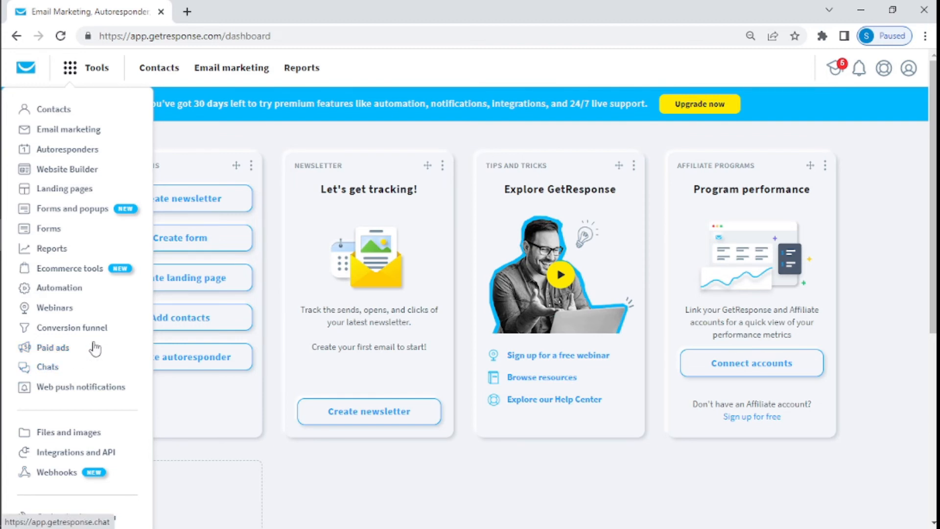
# Step: Go to Contacts and close the Advanced search tip on the Lists tab
pyautogui.click(47, 117)
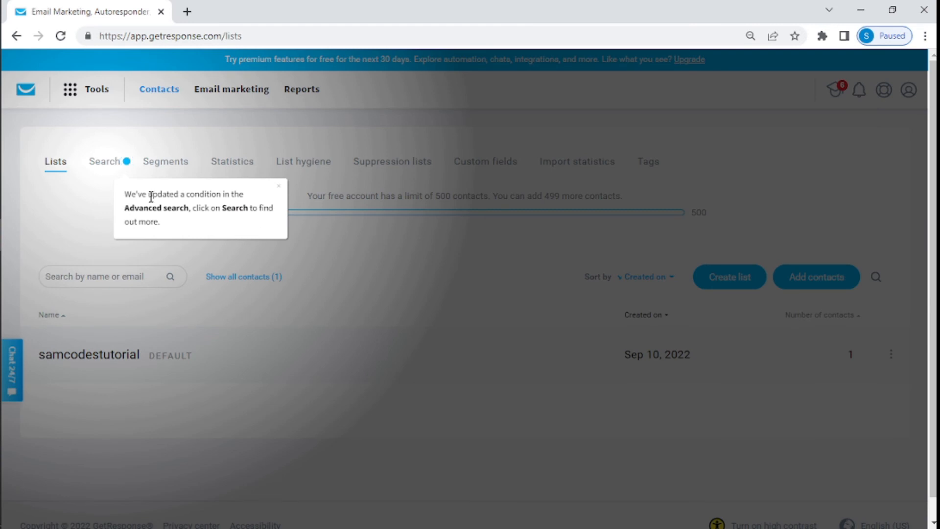
pyautogui.click(277, 186)
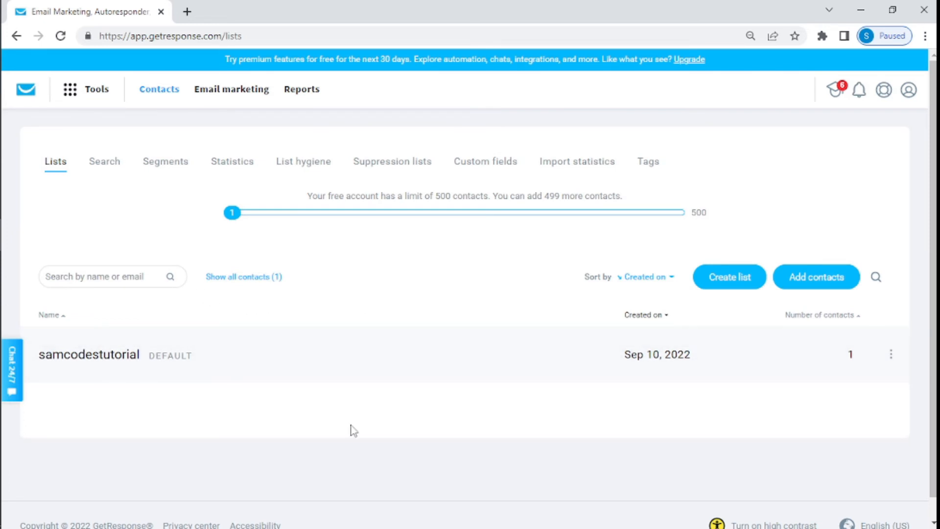
# Step: Open the Tools panel from the Contacts Lists page
pyautogui.click(73, 97)
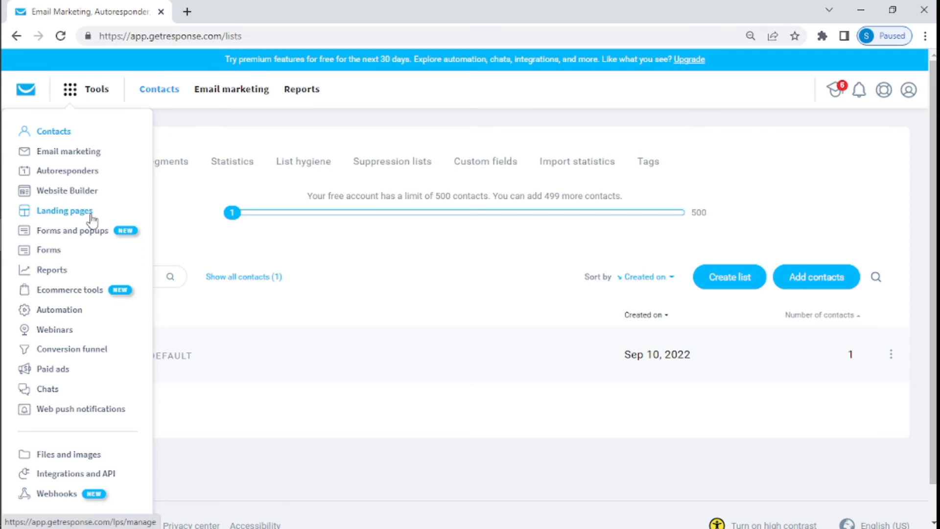
# Step: Open Autoresponders, try Create autoresponder, then go back to the Manage autoresponders page
pyautogui.click(69, 176)
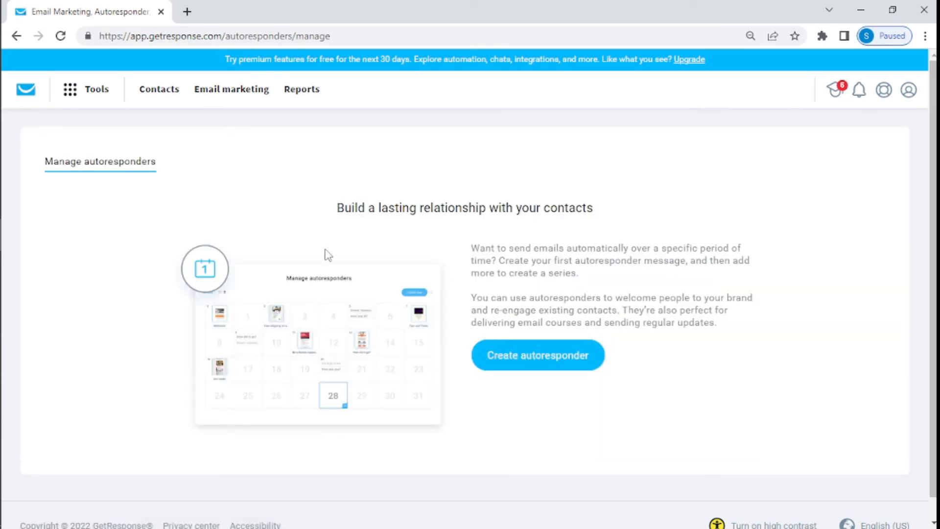
pyautogui.scroll(-1, 309, 298)
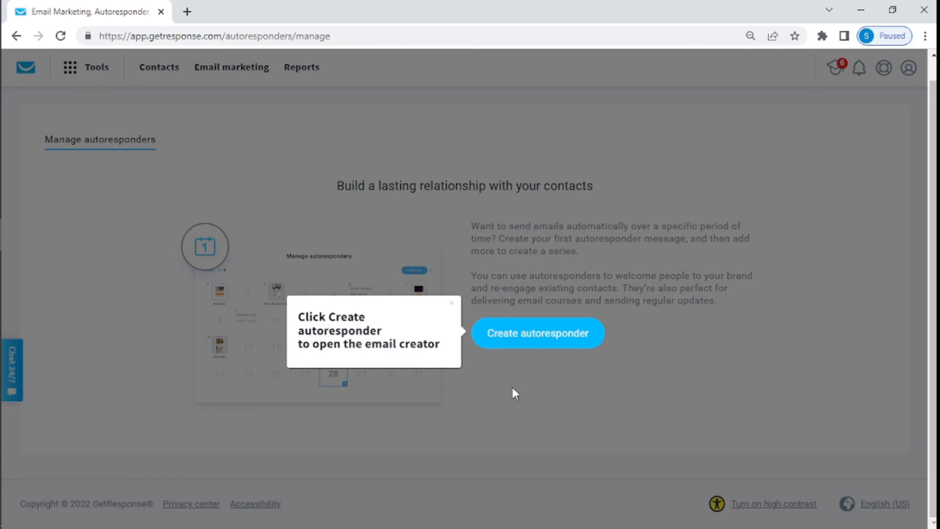
pyautogui.click(508, 331)
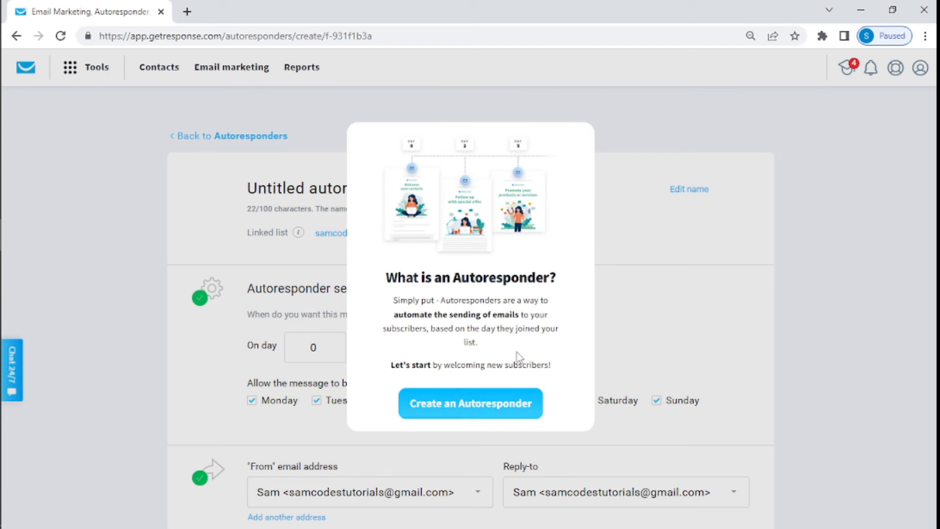
pyautogui.click(462, 404)
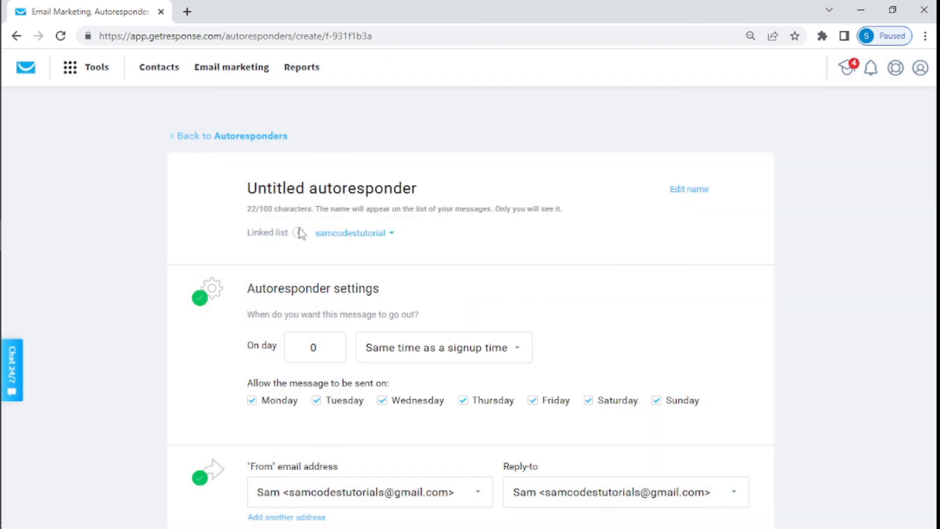
pyautogui.click(200, 138)
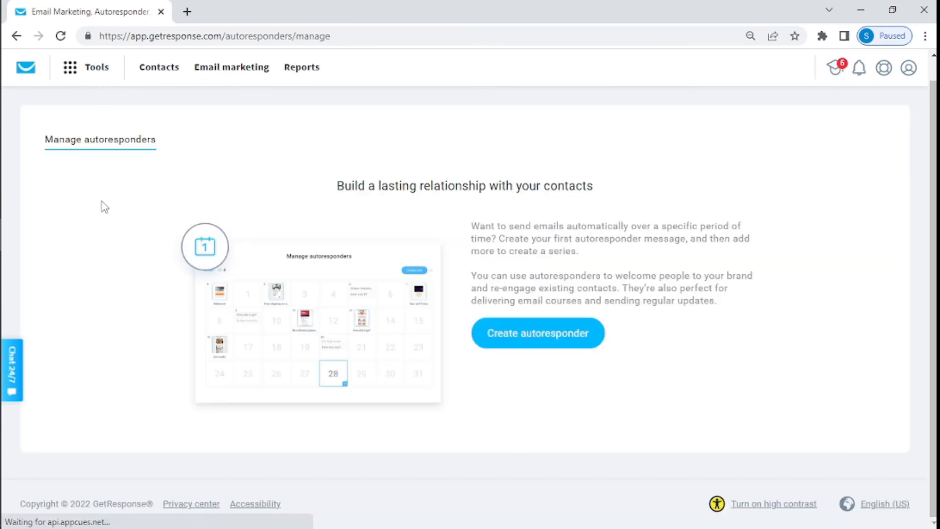
pyautogui.click(75, 69)
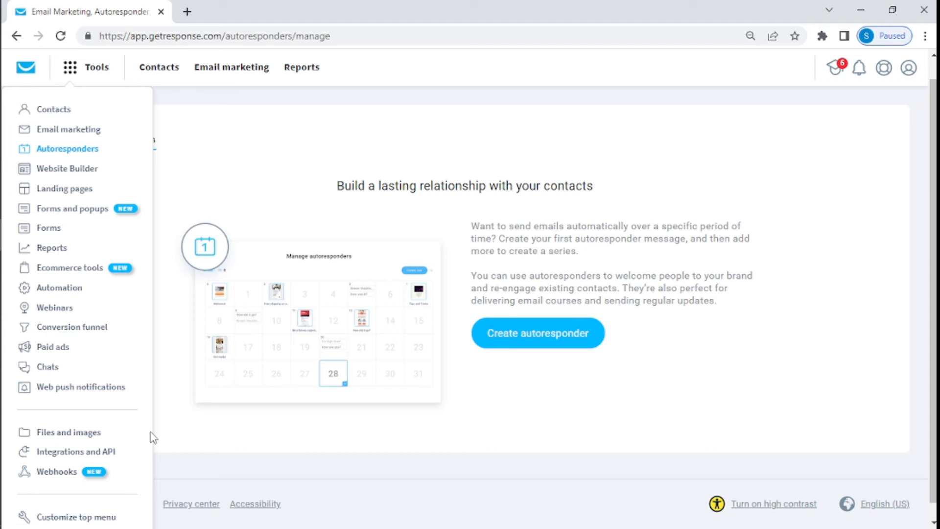
pyautogui.click(66, 441)
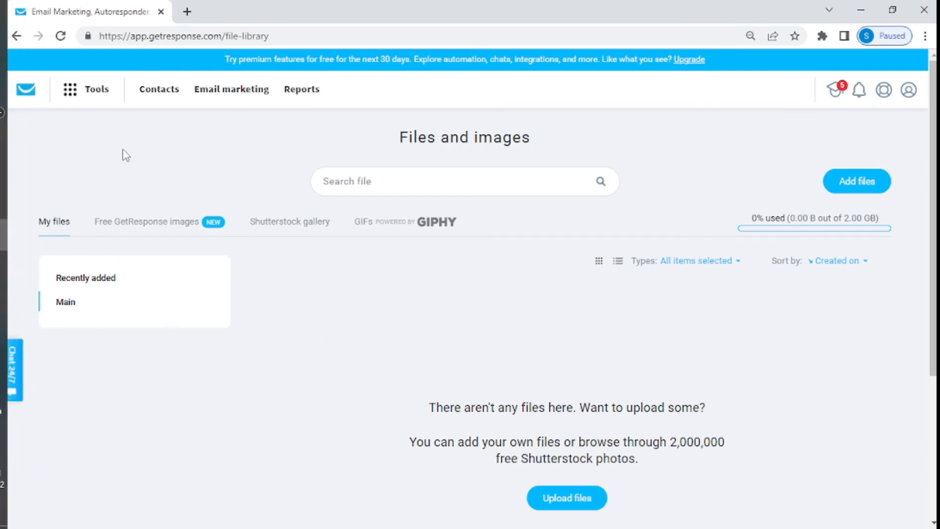
pyautogui.click(16, 35)
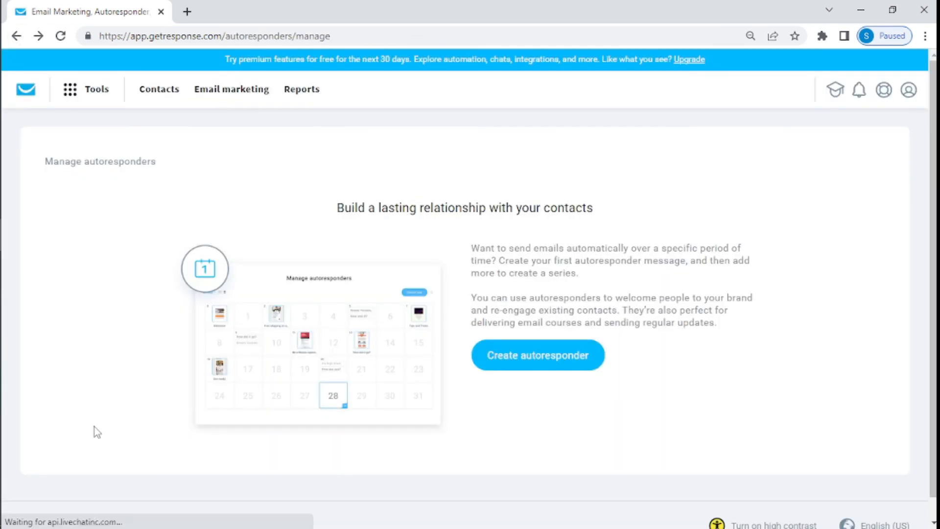
pyautogui.click(70, 91)
pyautogui.scroll(-1, 51, 343)
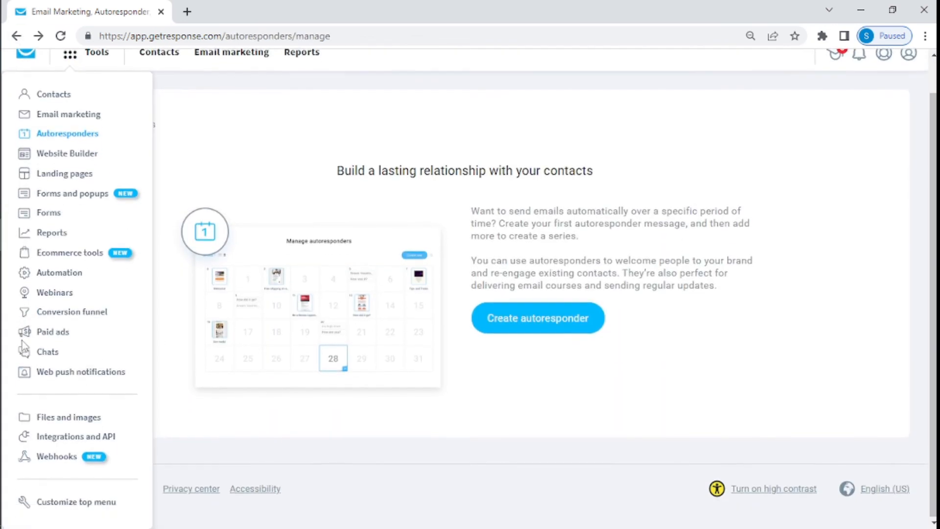
# Step: Open Integrations and API and scroll from the Magento plugins down to Zoho and back
pyautogui.click(55, 441)
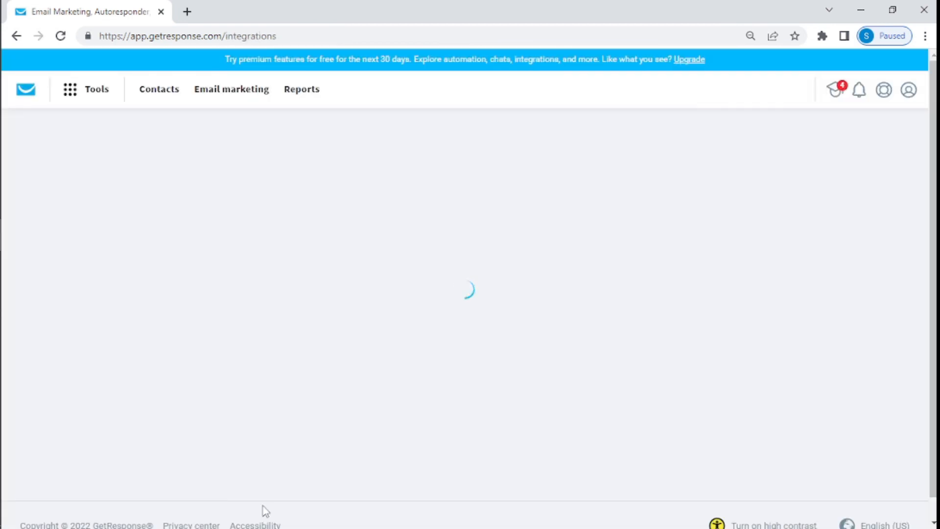
pyautogui.scroll(-8, 304, 309)
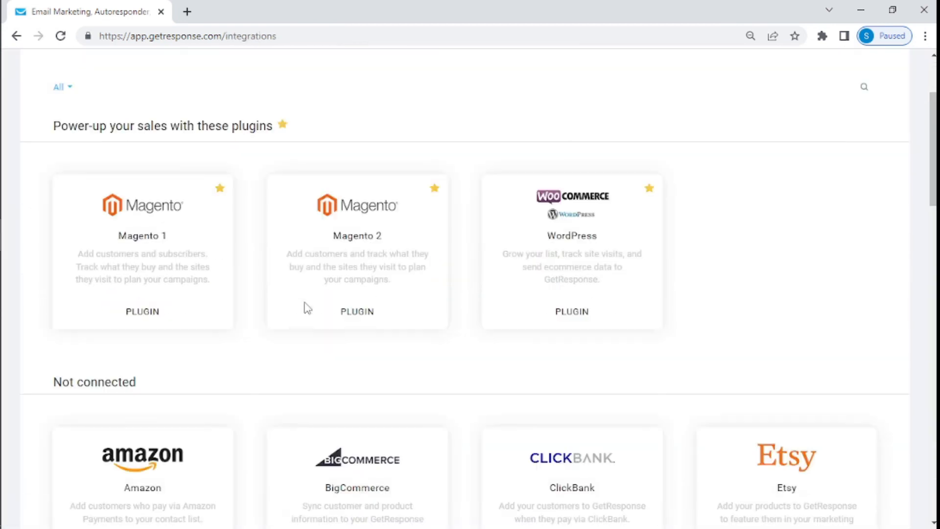
pyautogui.scroll(-2, 307, 307)
pyautogui.scroll(3, 304, 309)
pyautogui.scroll(-1, 304, 308)
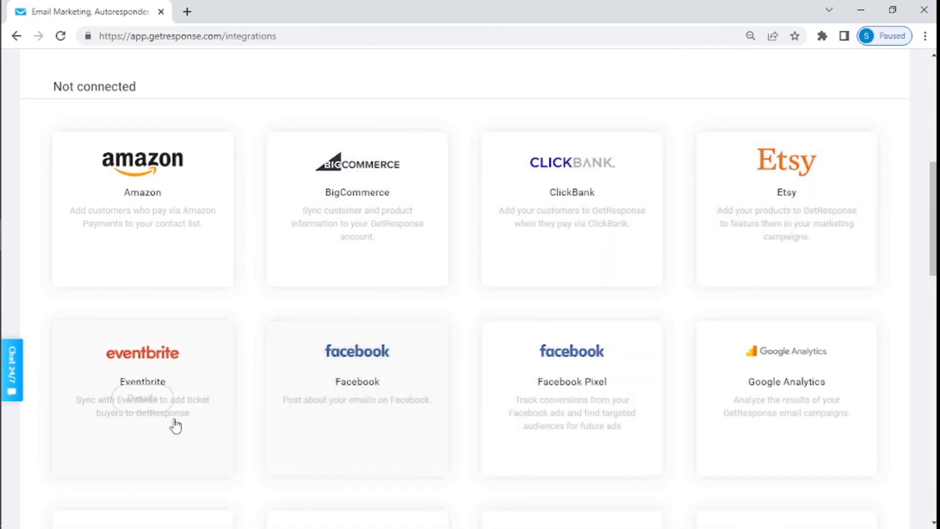
pyautogui.scroll(-5, 176, 424)
pyautogui.scroll(-3, 175, 425)
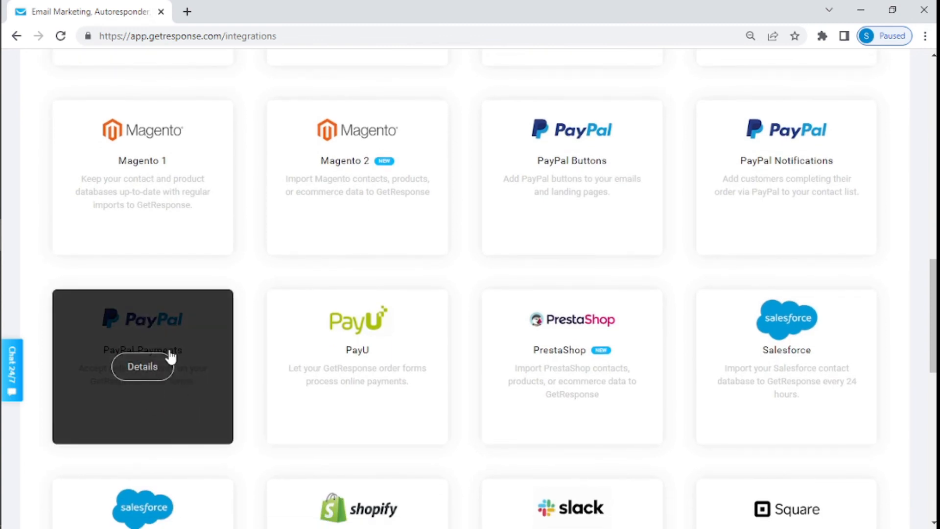
pyautogui.scroll(-2, 171, 357)
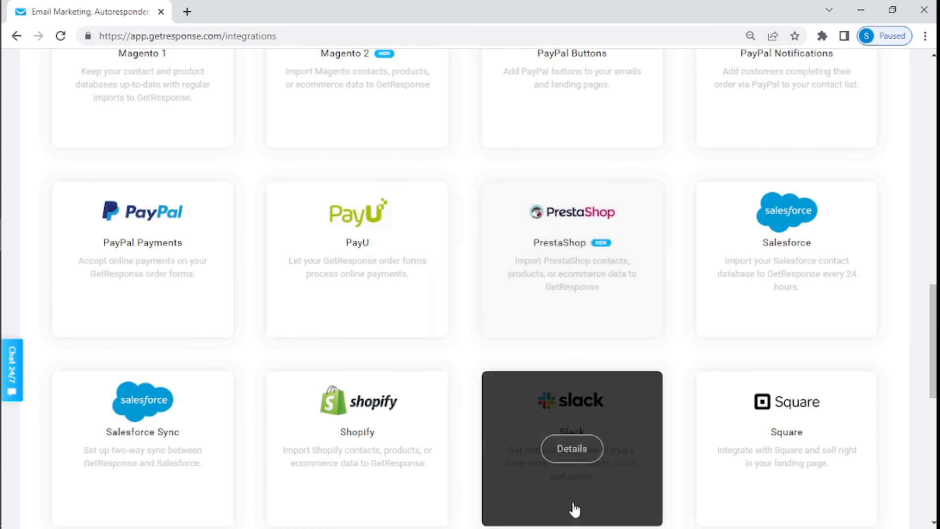
pyautogui.scroll(-3, 337, 473)
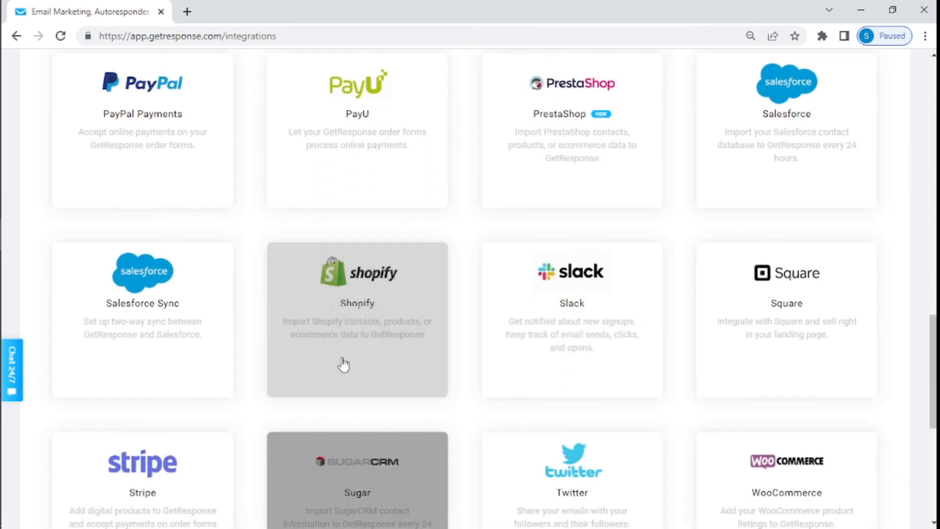
pyautogui.scroll(-5, 571, 362)
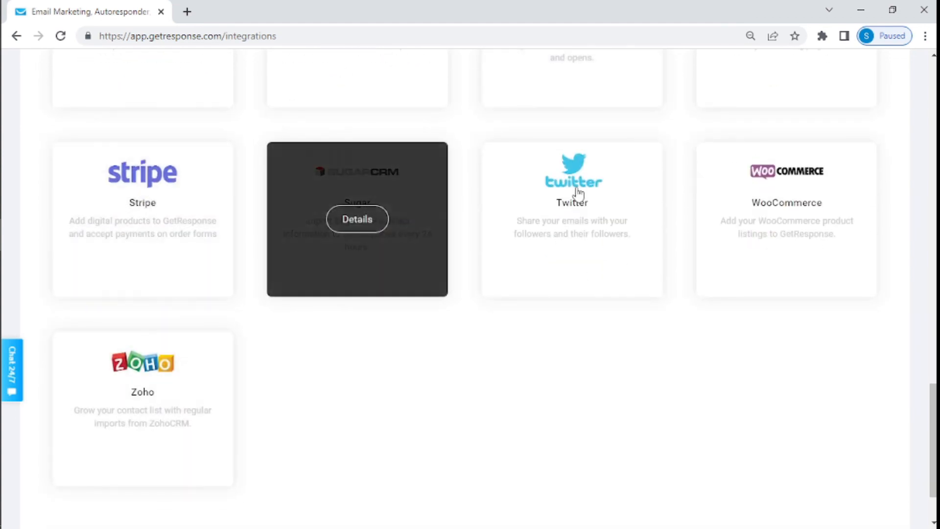
pyautogui.scroll(20, 556, 262)
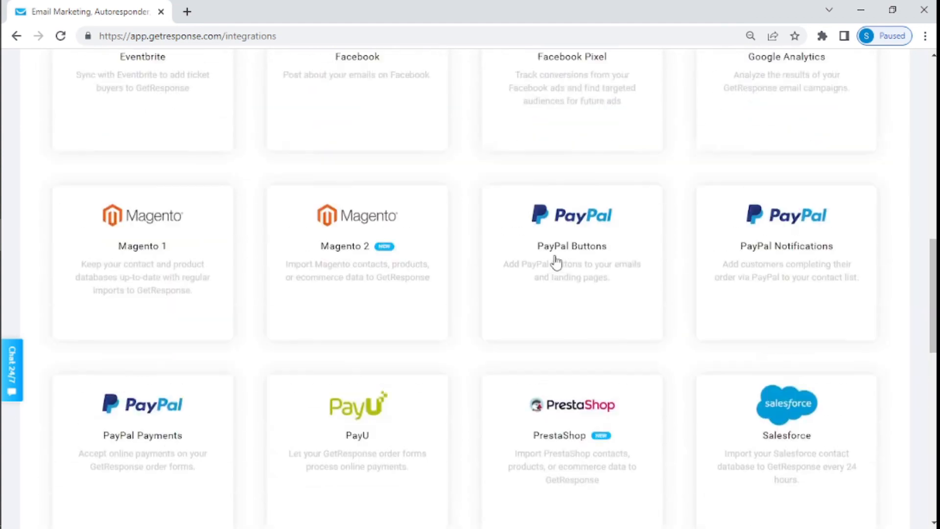
pyautogui.scroll(6, 555, 263)
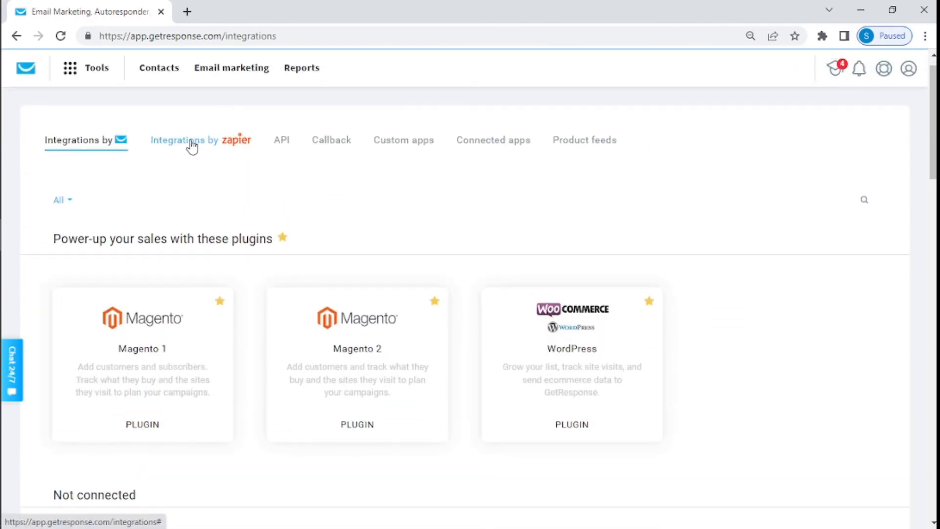
# Step: Show the Integrations by Zapier tab, briefly browse the Tools list, then close it
pyautogui.click(192, 145)
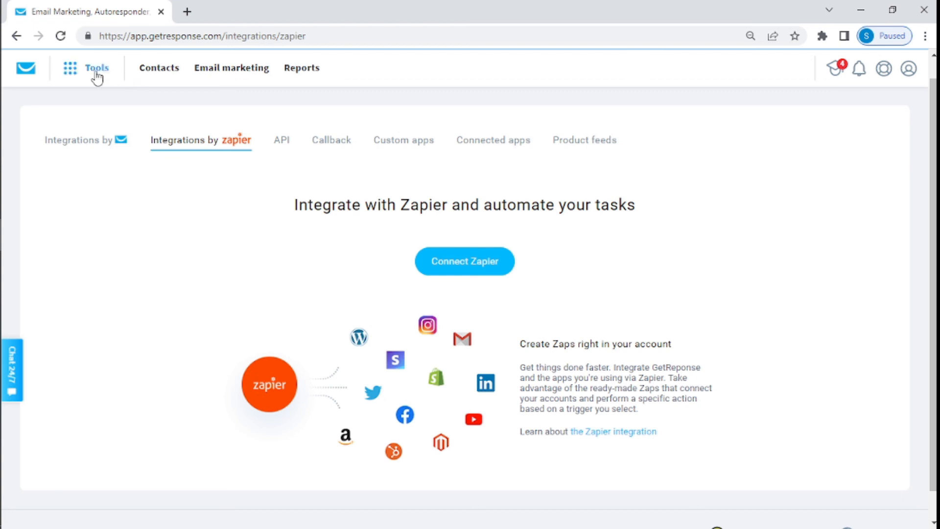
pyautogui.click(76, 75)
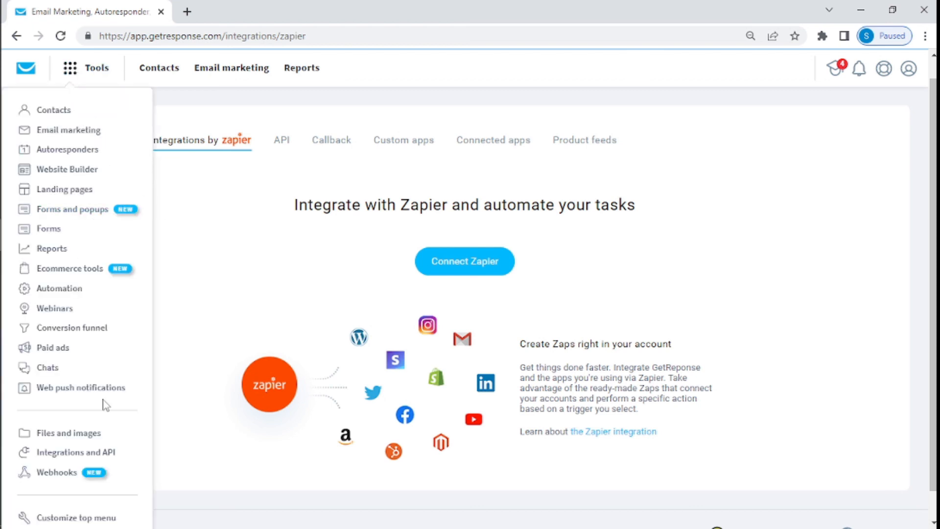
pyautogui.scroll(-1, 103, 403)
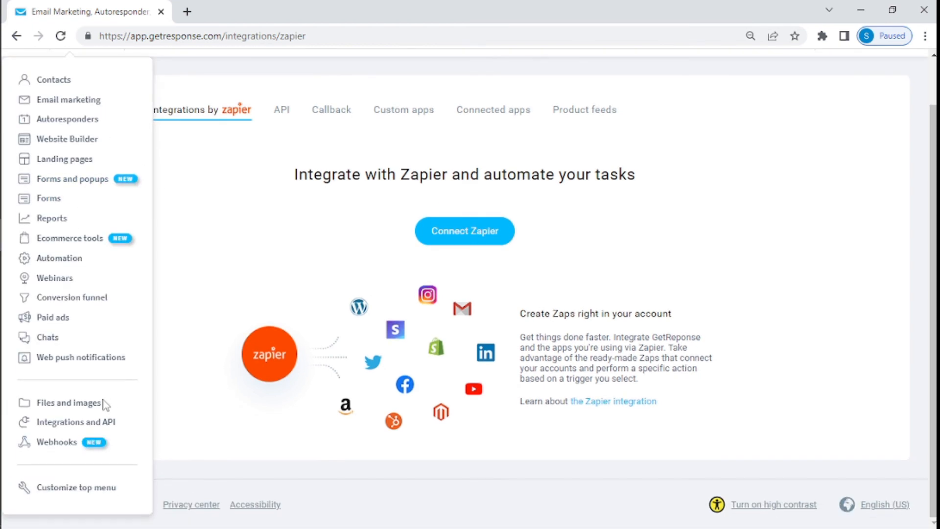
pyautogui.click(279, 205)
pyautogui.scroll(1, 280, 204)
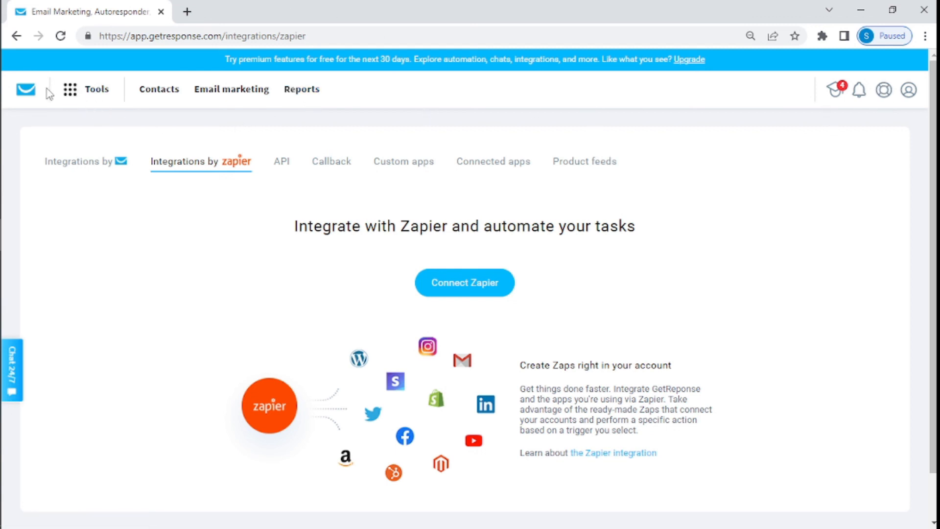
# Step: Reopen the Tools menu listing everything from Contacts to Integrations and API and Webhooks
pyautogui.click(69, 94)
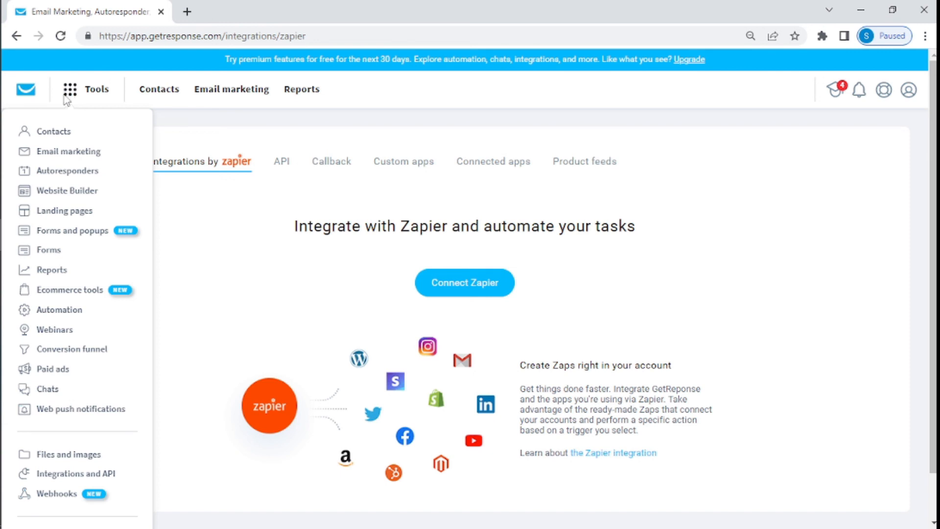